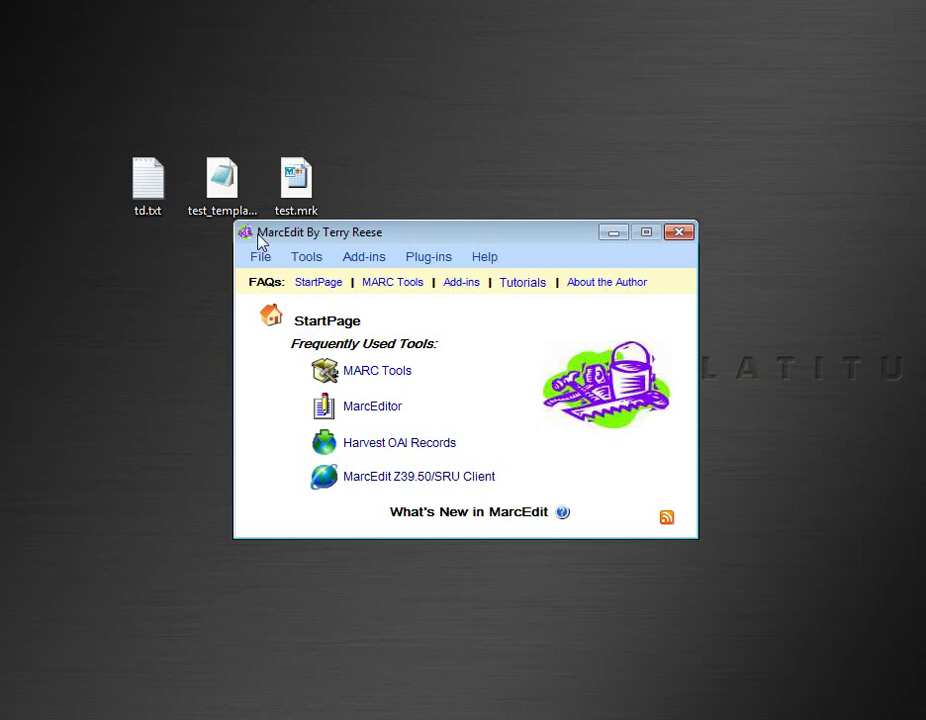
Launch the Delimited Text Translator from the Add-ins menu and move its window aside
click(382, 260)
click(393, 356)
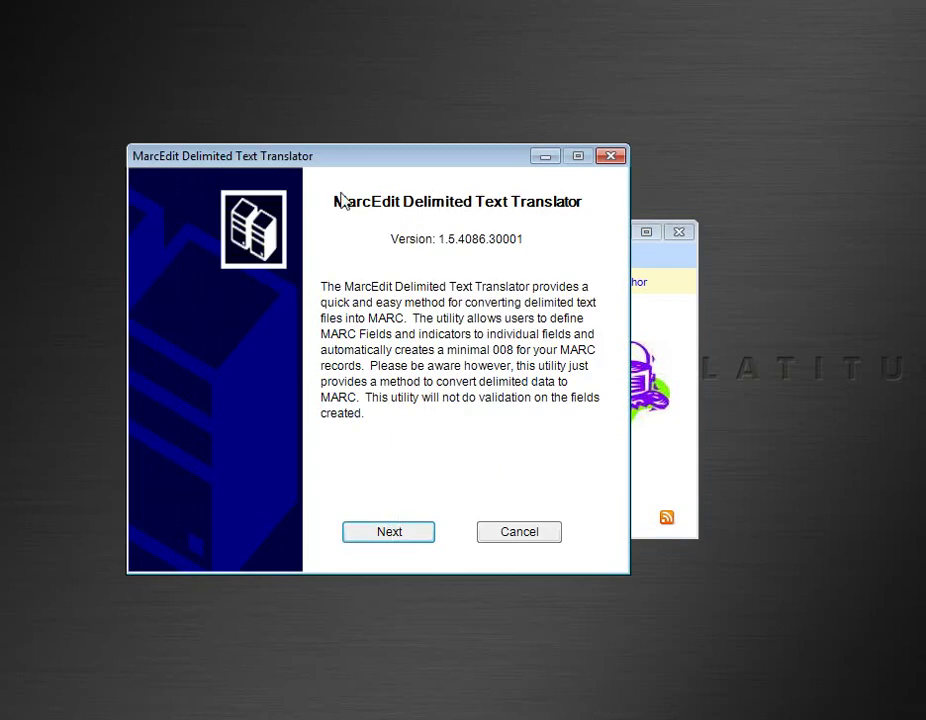
drag(383, 159, 455, 161)
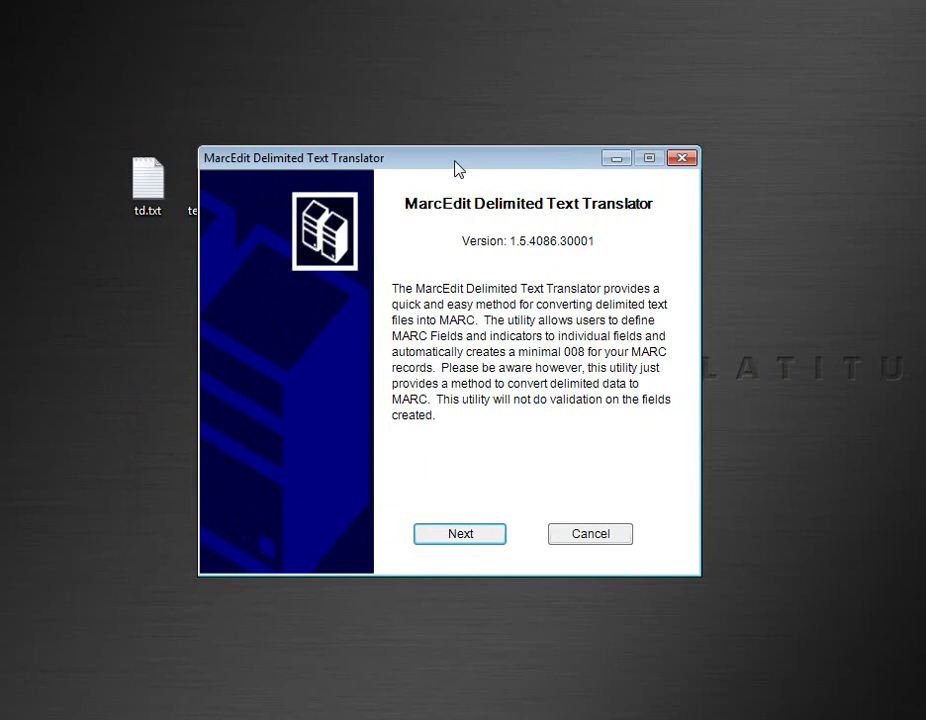
Set td.txt as the input file and test.mrk as the output, replacing the existing file
click(472, 534)
click(604, 289)
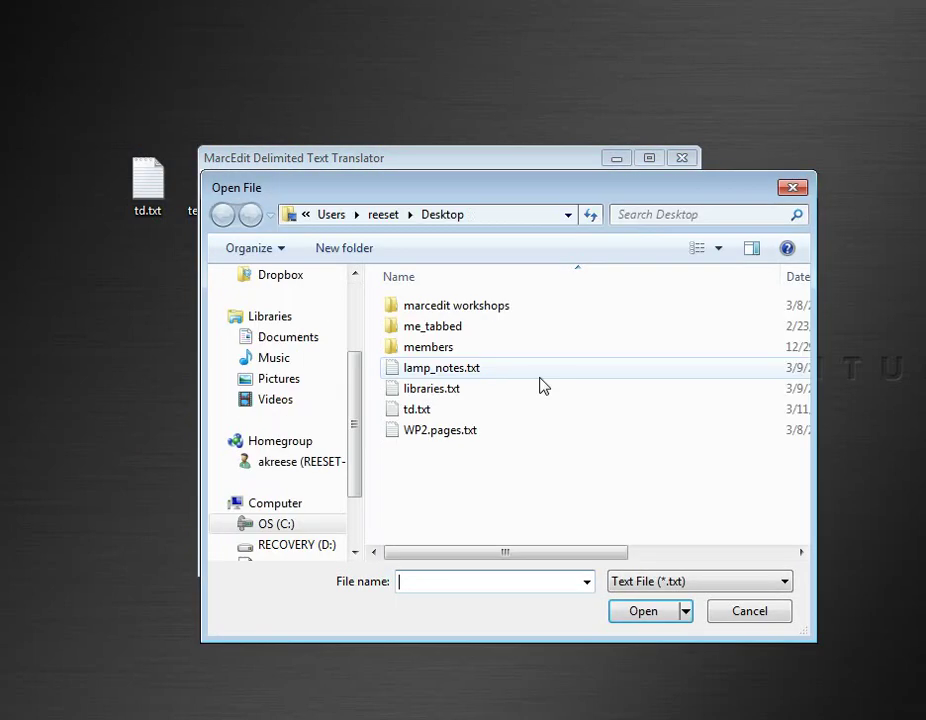
double_click(423, 410)
click(603, 342)
double_click(447, 372)
click(437, 374)
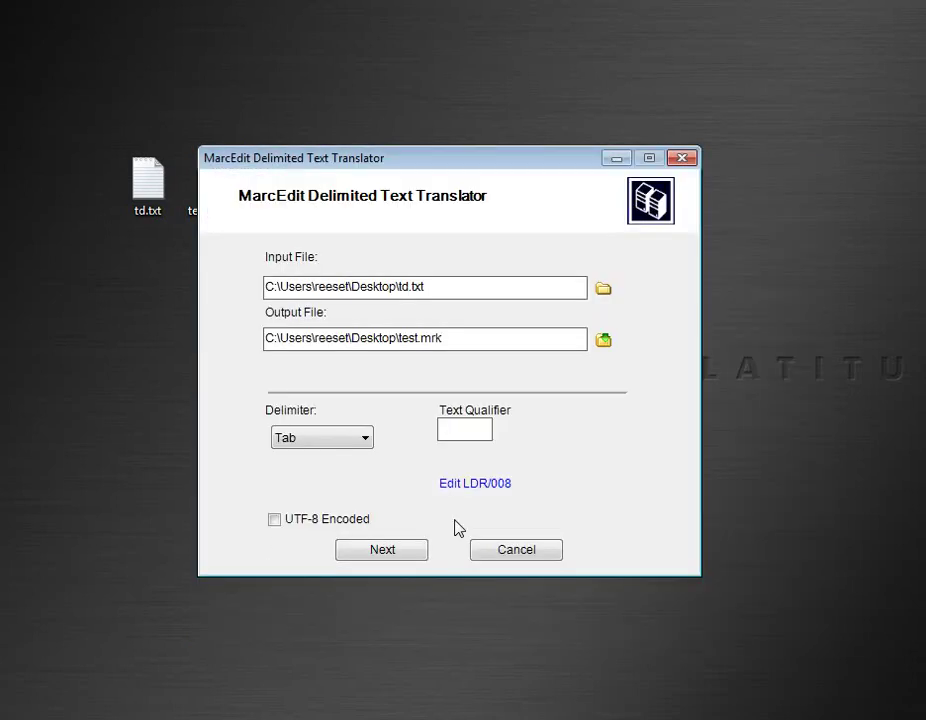
Load the test_template.mrd mapping template with its 700$a and 700$e arguments
click(380, 548)
click(597, 424)
double_click(450, 368)
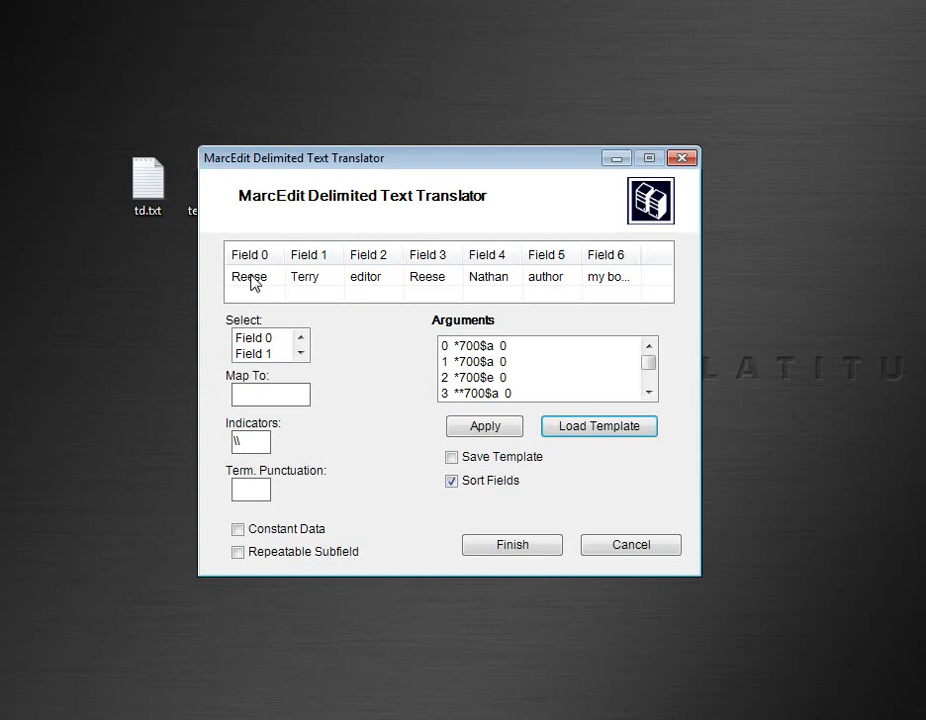
click(253, 282)
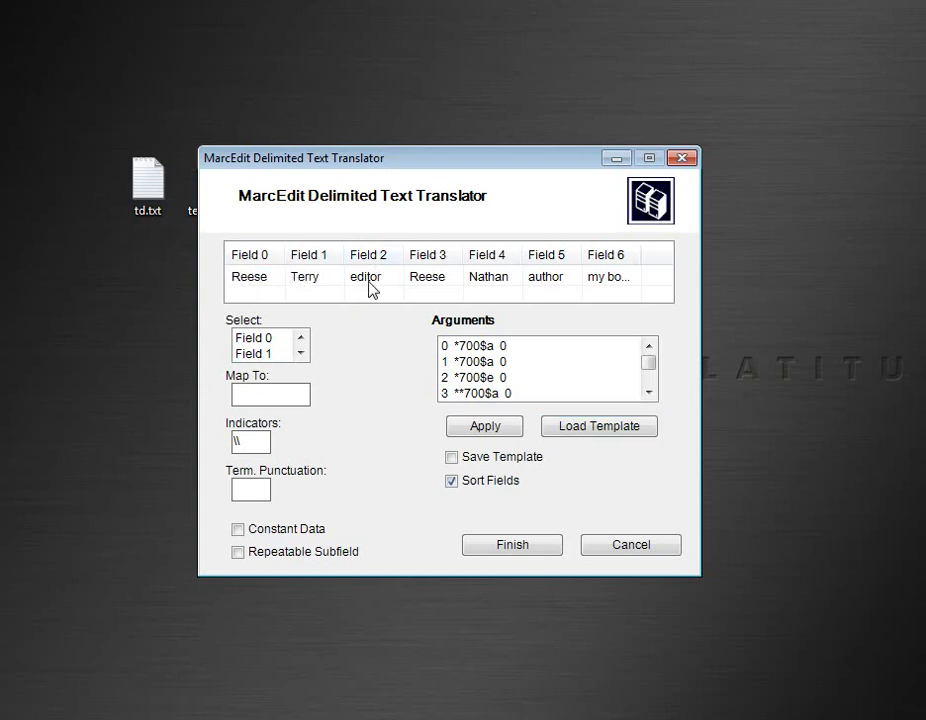
click(262, 281)
click(360, 289)
click(511, 362)
click(507, 346)
click(505, 345)
ctrl+click(505, 347)
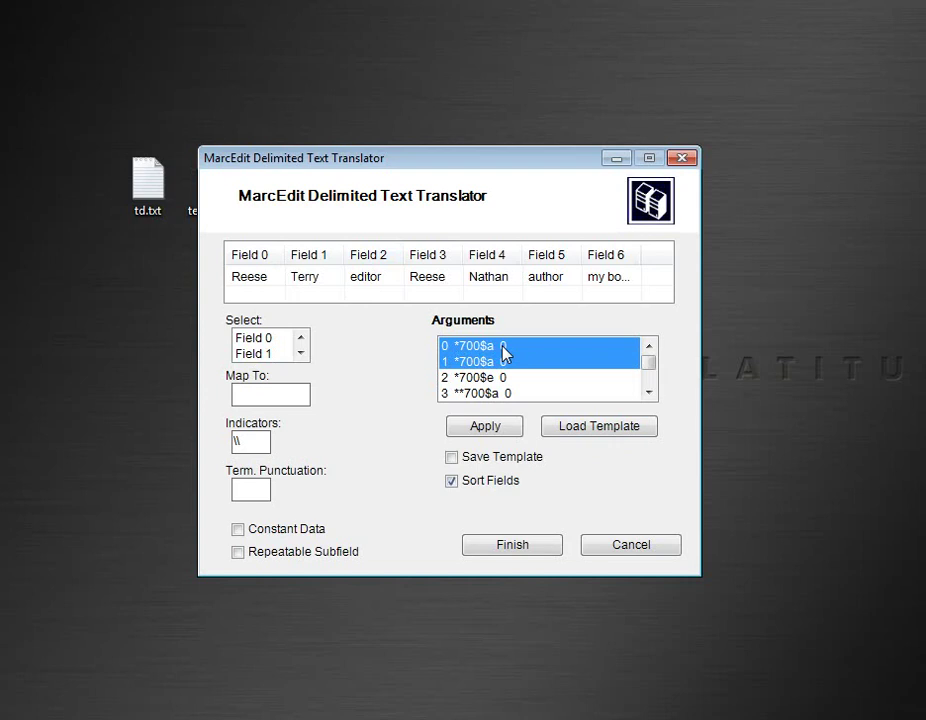
ctrl+click(503, 366)
ctrl+click(503, 367)
ctrl+click(505, 378)
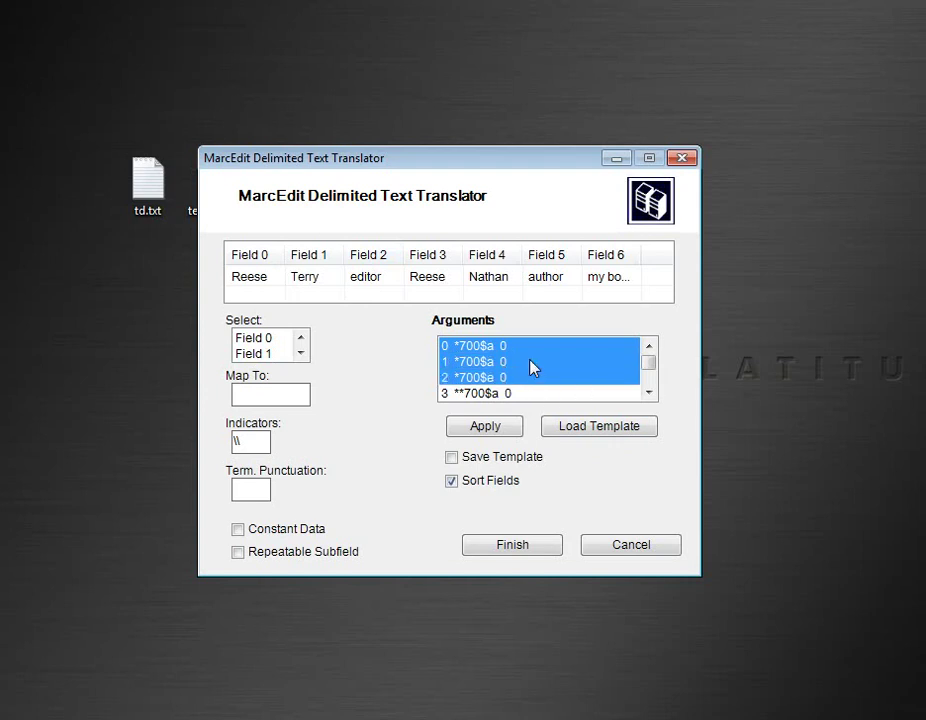
right_click(532, 368)
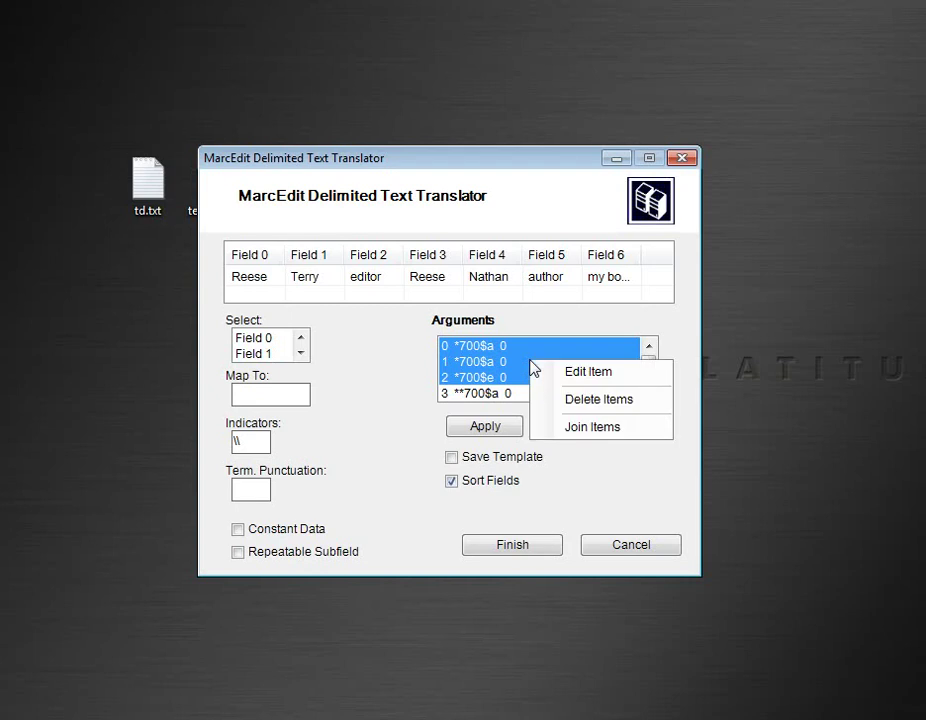
click(460, 355)
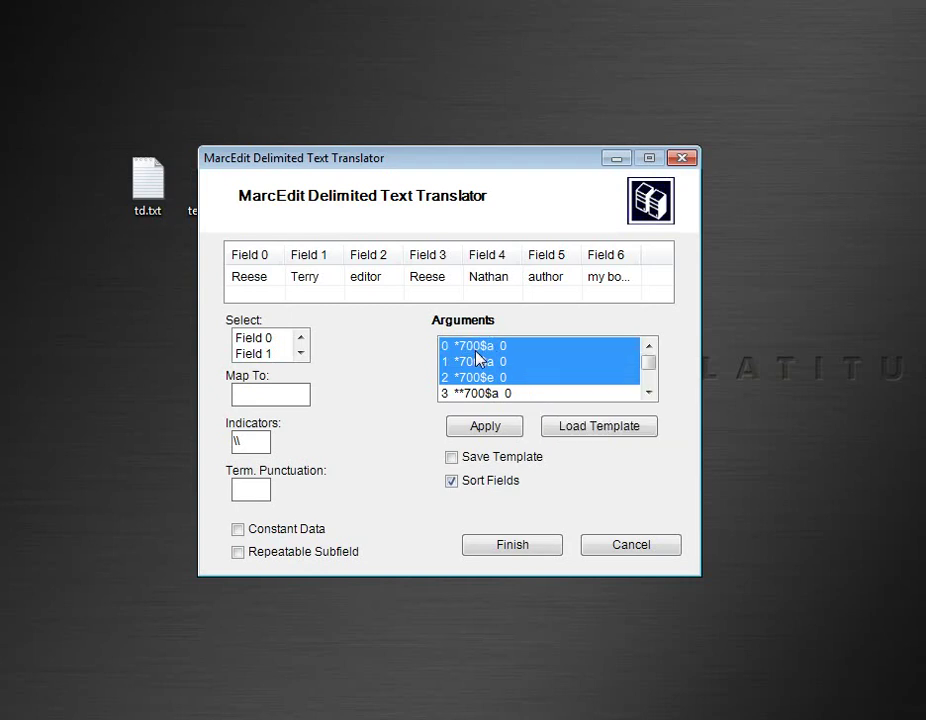
ctrl+click(477, 360)
click(481, 376)
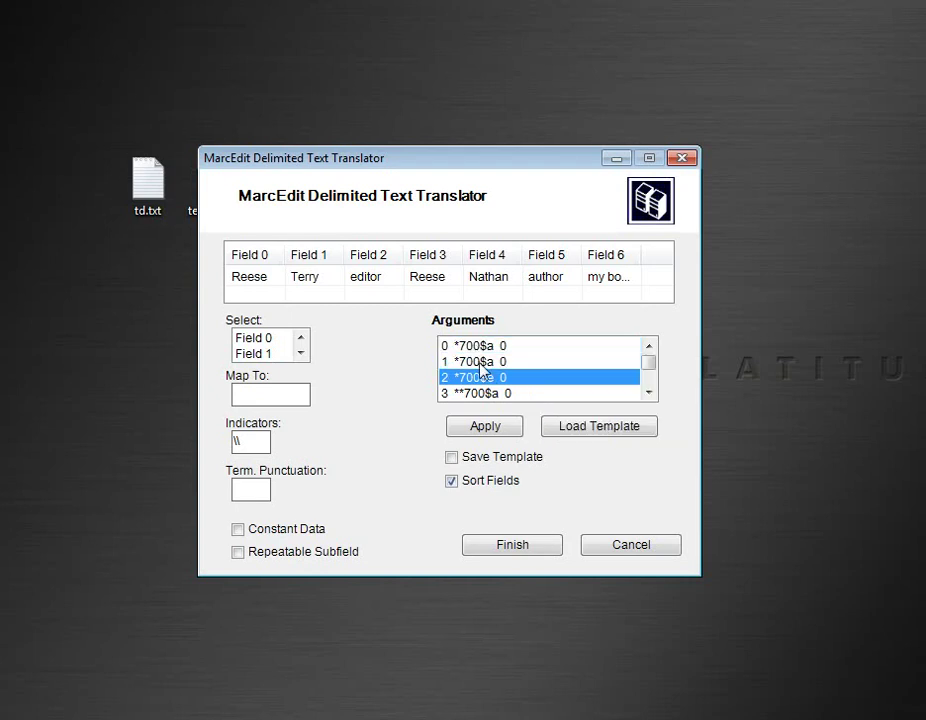
ctrl+click(484, 379)
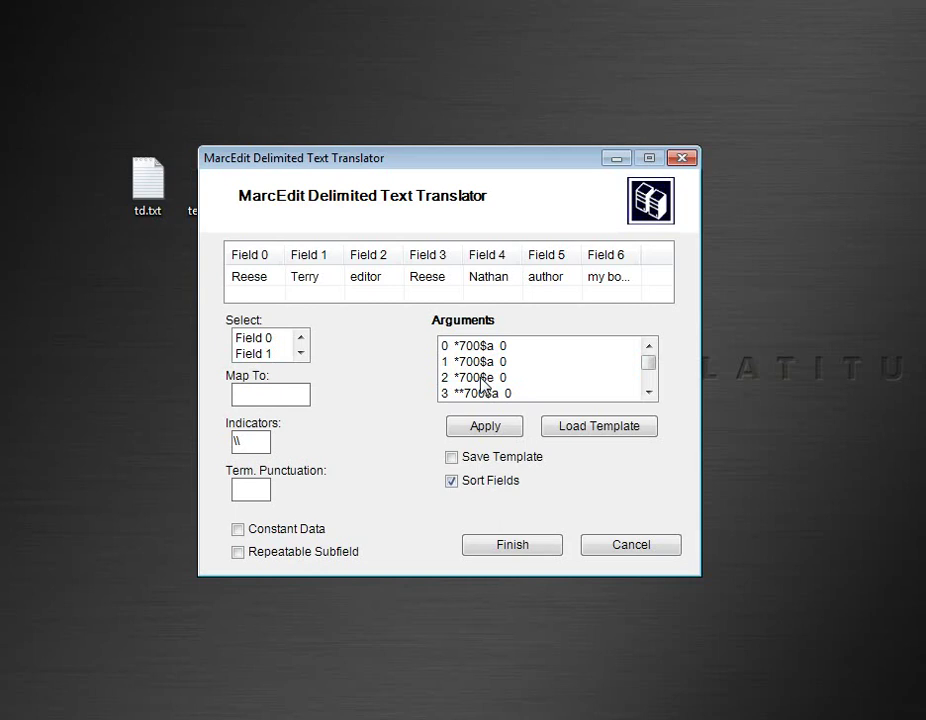
click(647, 394)
click(648, 393)
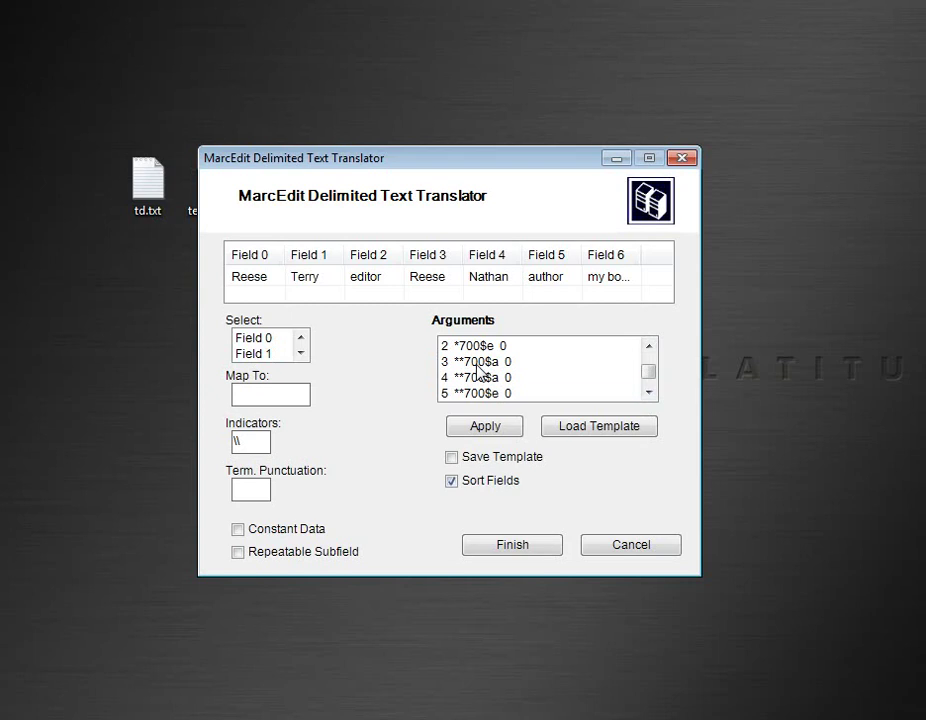
Review the 700 and 245 argument lines unchanged, then run the conversion to test.mrk
drag(478, 366, 483, 393)
right_click(483, 393)
ctrl+click(468, 366)
ctrl+click(470, 377)
ctrl+click(475, 393)
click(648, 393)
click(648, 393)
click(486, 396)
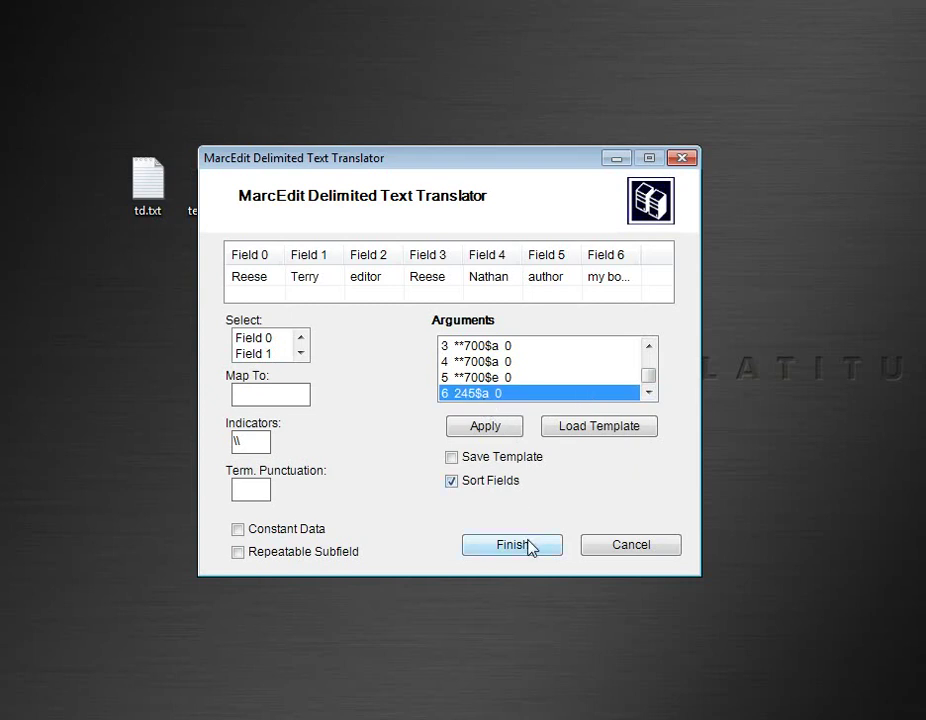
click(515, 395)
click(500, 548)
click(572, 535)
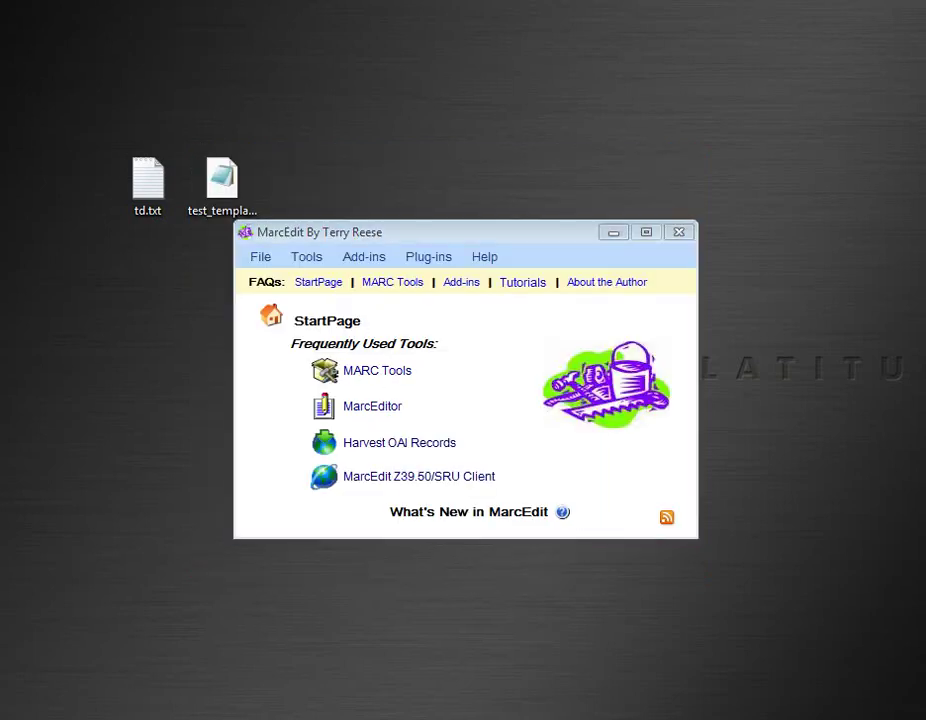
Open test.mrk in the MarcEditor
click(372, 407)
click(110, 192)
click(272, 358)
click(272, 360)
double_click(250, 358)
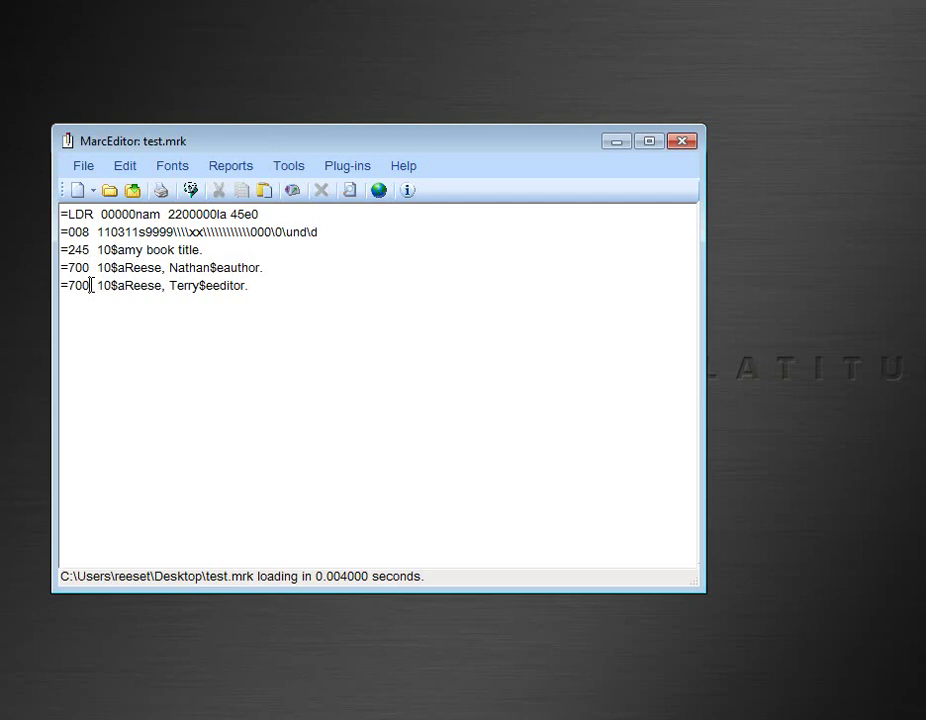
Point out the second =700 field, the editor entry, in test.mrk's record
click(91, 285)
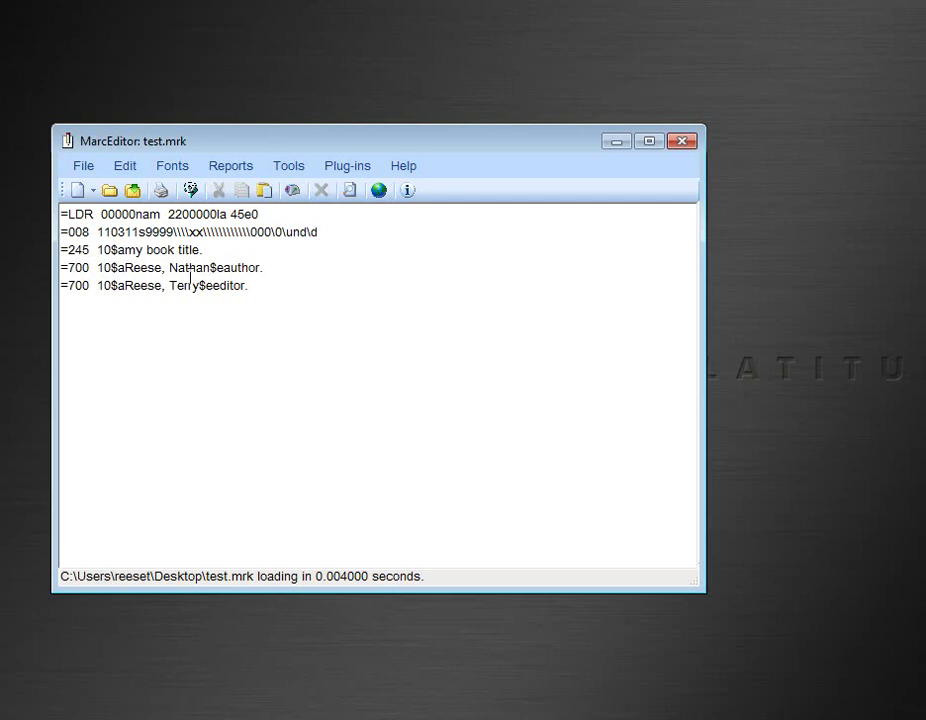